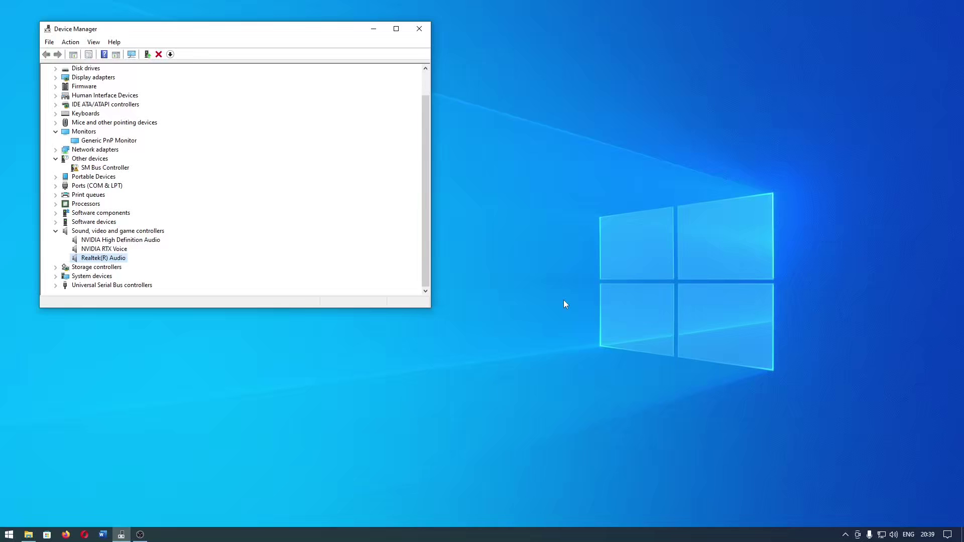
# - Check the general information and driver details of the Realtek(R) Audio device in Device Manager, and close its properties
pyautogui.doubleClick(122, 260)
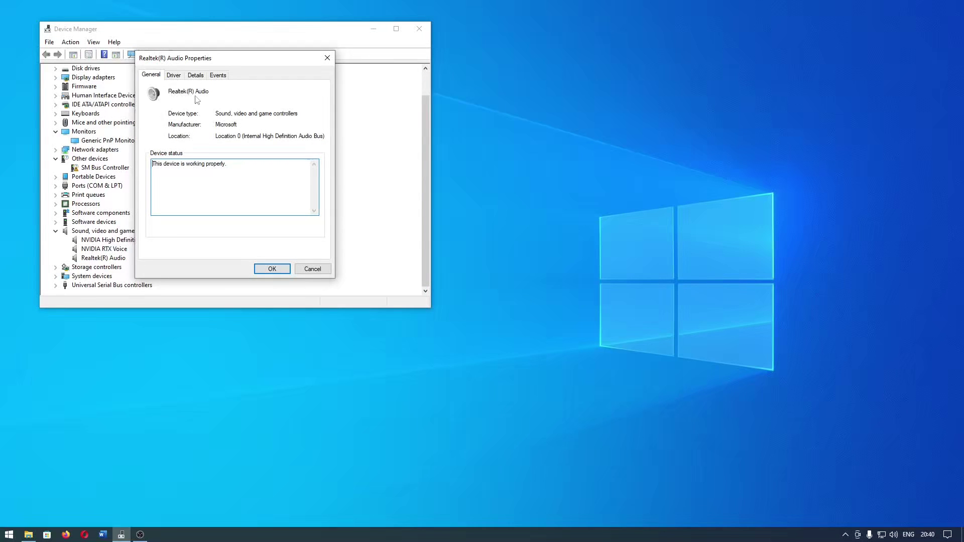
pyautogui.click(175, 77)
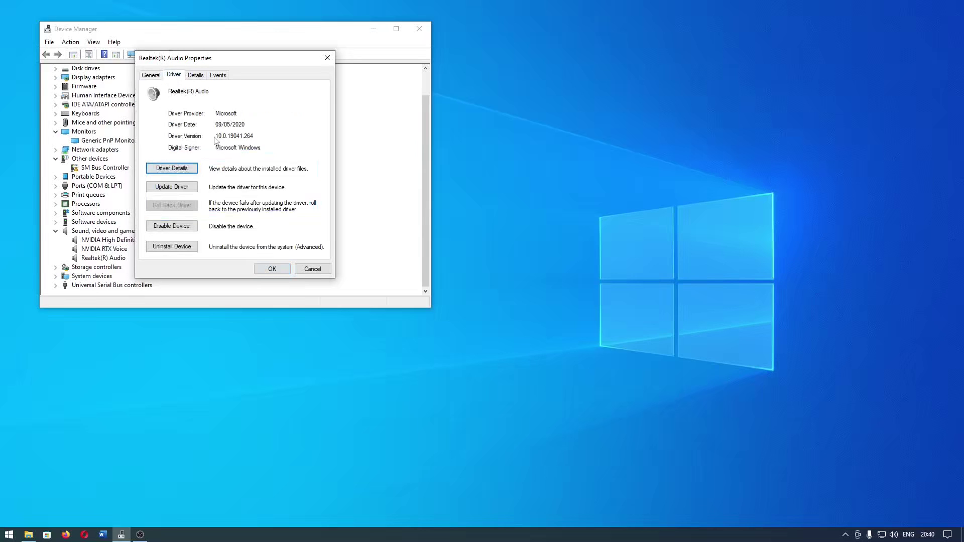
pyautogui.click(272, 268)
# - Switch to the Downloads folder in File Explorer and extract the realtek_hd_audio archive to the default destination
pyautogui.click(29, 535)
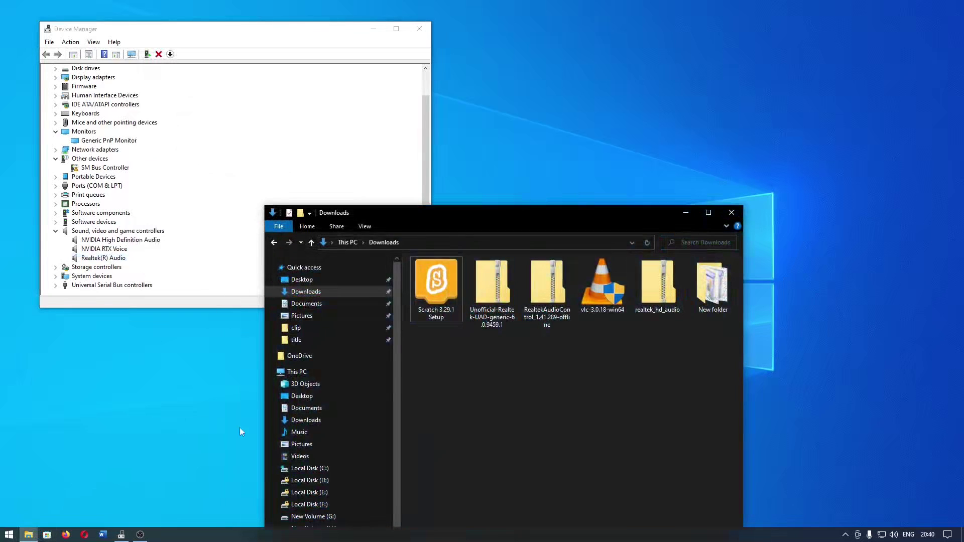
pyautogui.moveTo(587, 223); pyautogui.dragTo(559, 111)
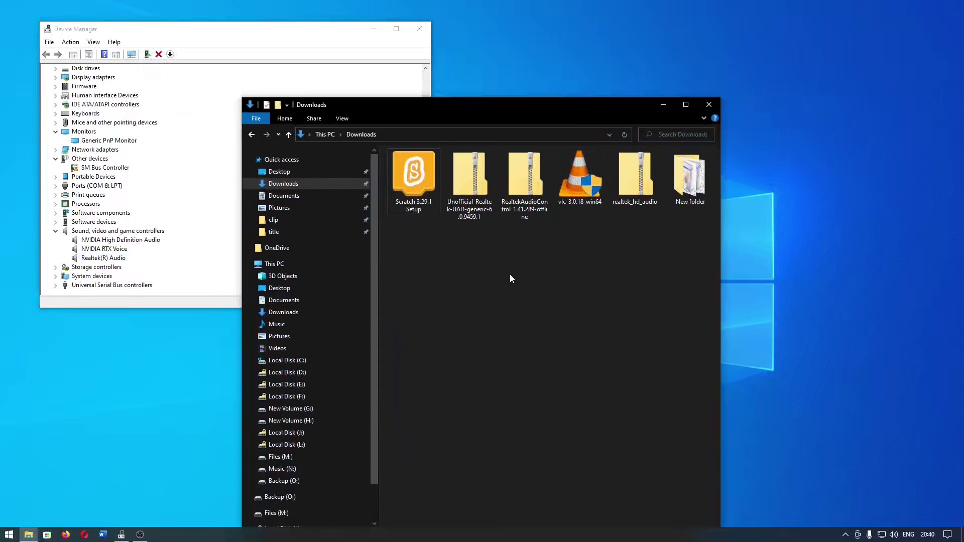
pyautogui.click(469, 176)
pyautogui.keyDown('ctrl'); pyautogui.click(529, 173); pyautogui.keyUp('ctrl')
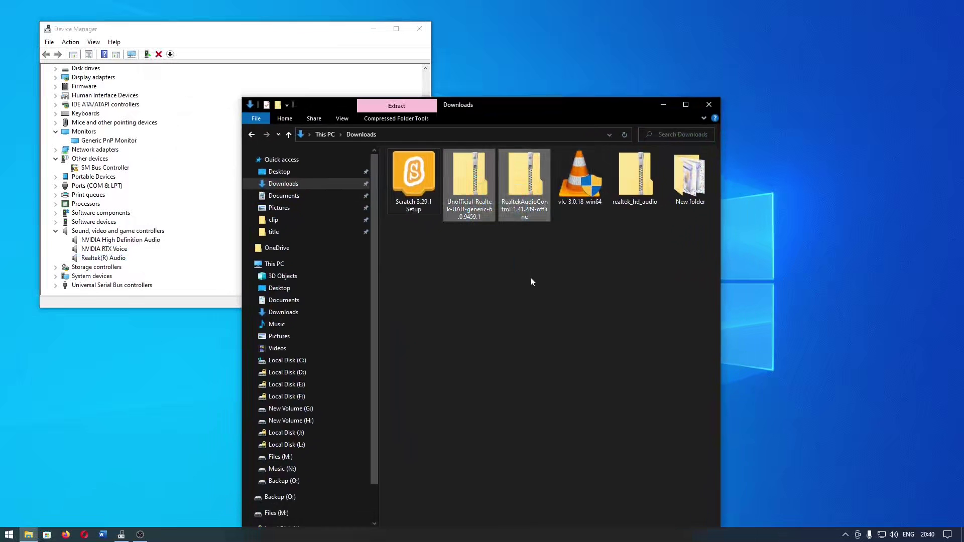
pyautogui.click(637, 178)
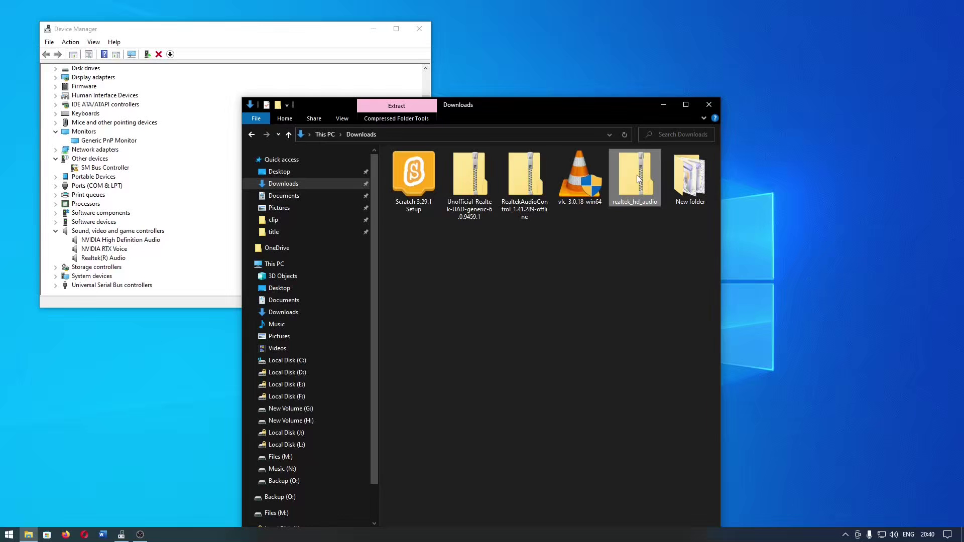
pyautogui.rightClick(637, 175)
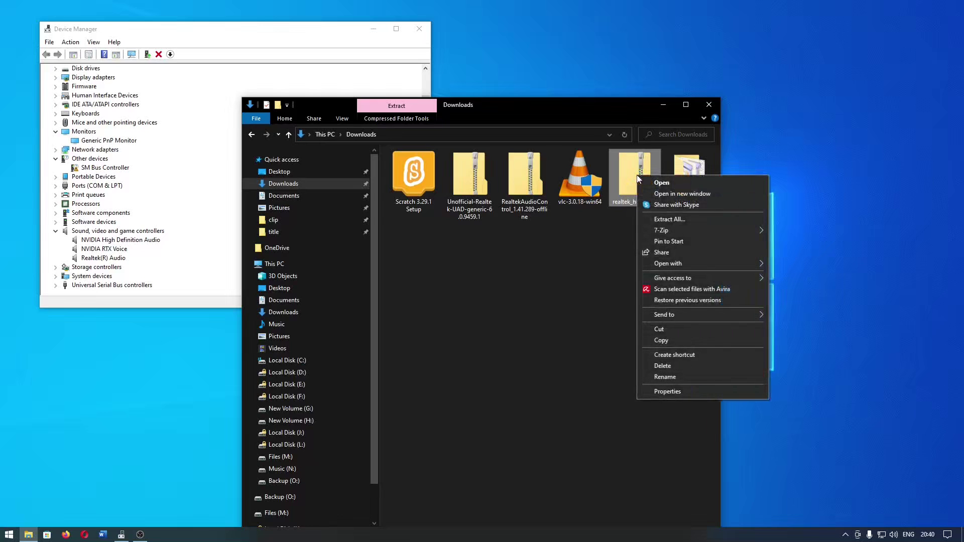
pyautogui.click(667, 219)
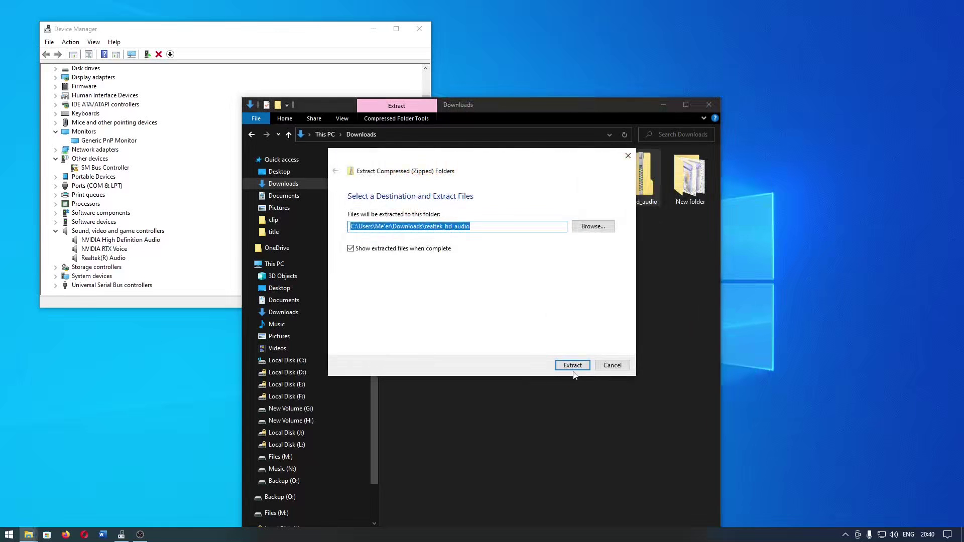
pyautogui.click(578, 367)
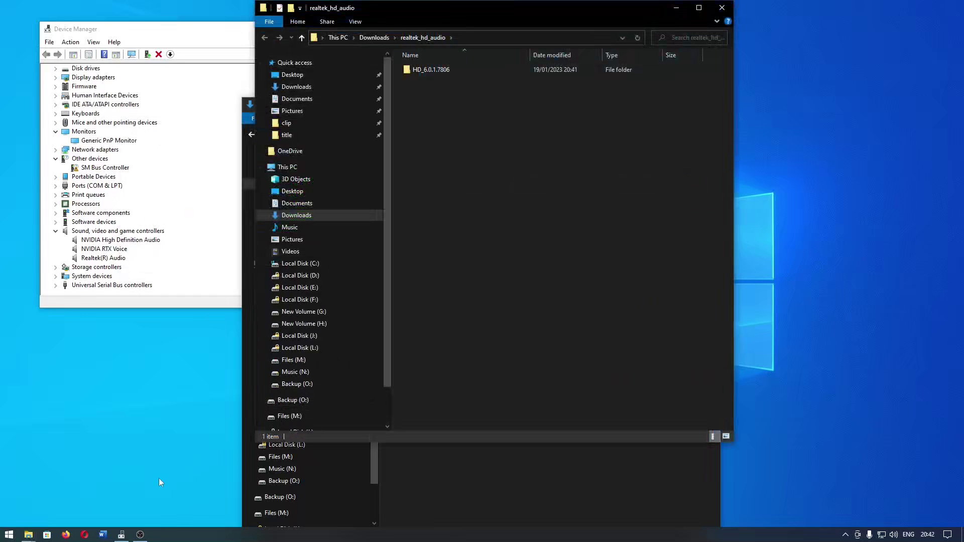
# - Check the audio mixer levels in OBS and the general properties of the Realtek(R) Audio device in Device Manager
pyautogui.click(140, 534)
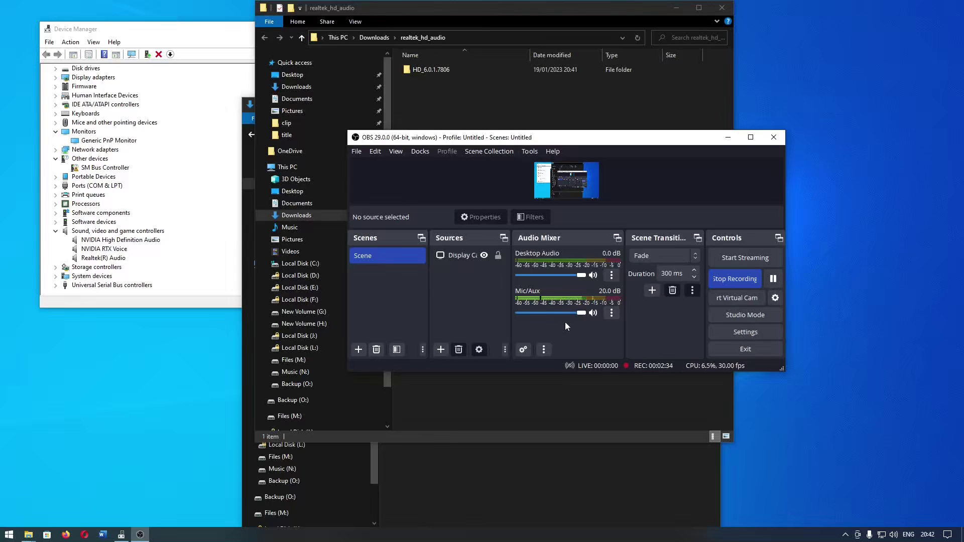
pyautogui.doubleClick(103, 258)
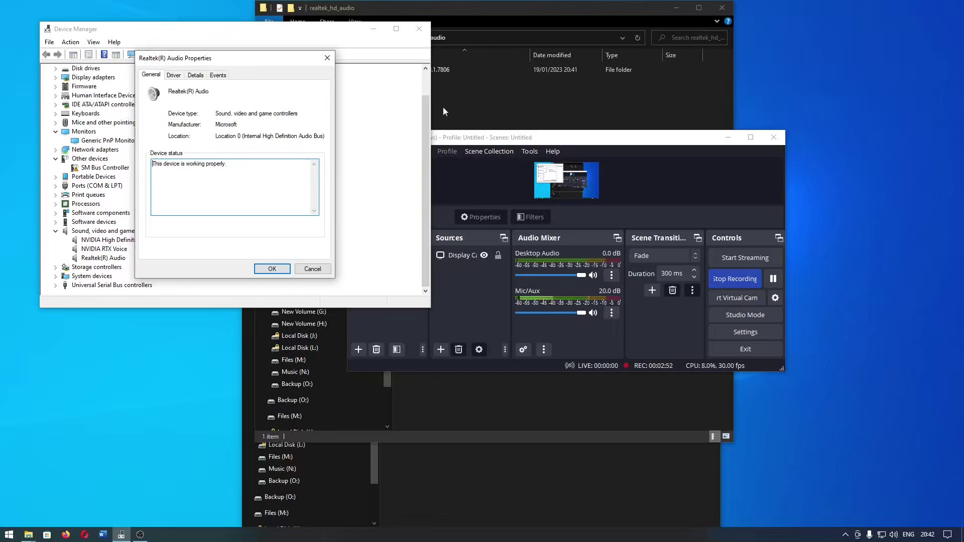
pyautogui.click(276, 267)
# - Run Setup from the extracted HD_6.0.1.7806 folder, allow it to make changes, and install the Realtek High Definition Audio Driver
pyautogui.click(505, 113)
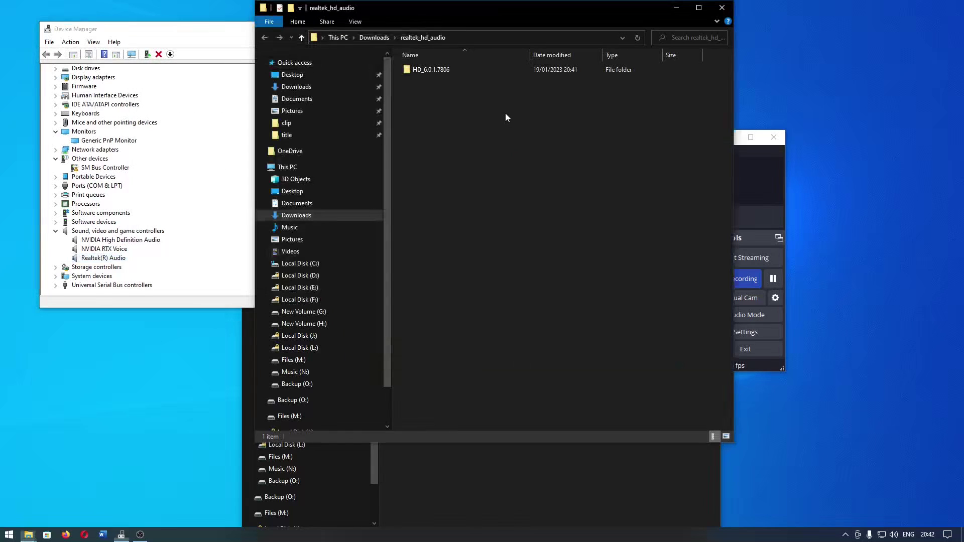
pyautogui.doubleClick(437, 74)
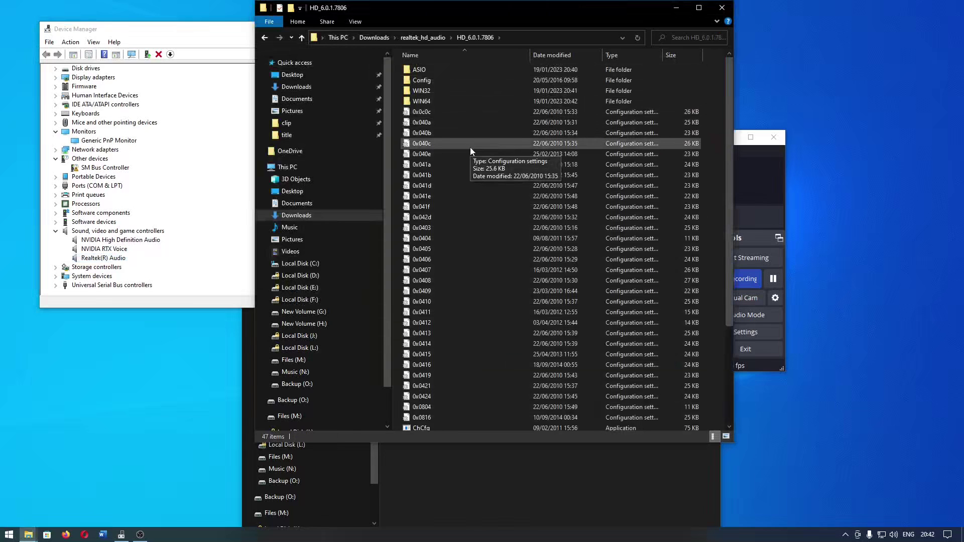
pyautogui.scroll(-4, 470, 147)
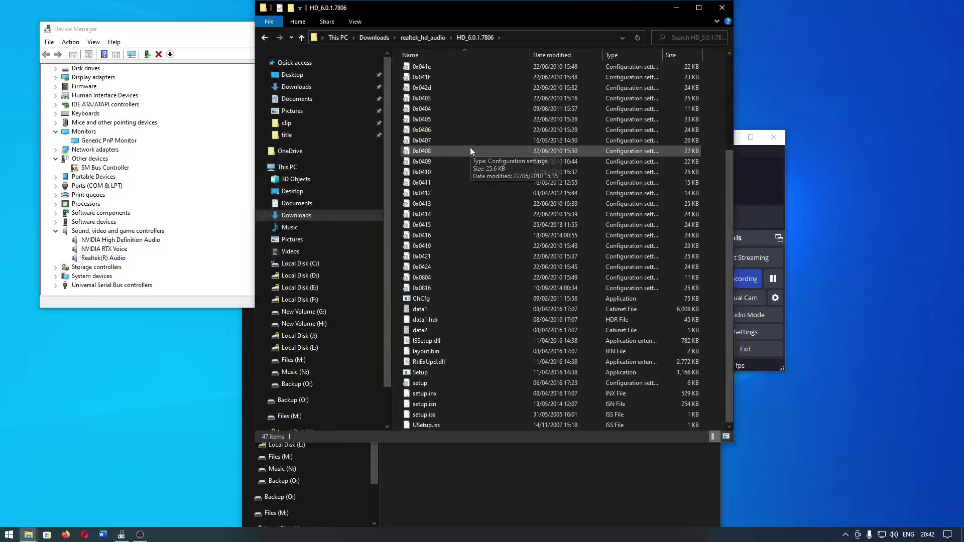
pyautogui.click(425, 374)
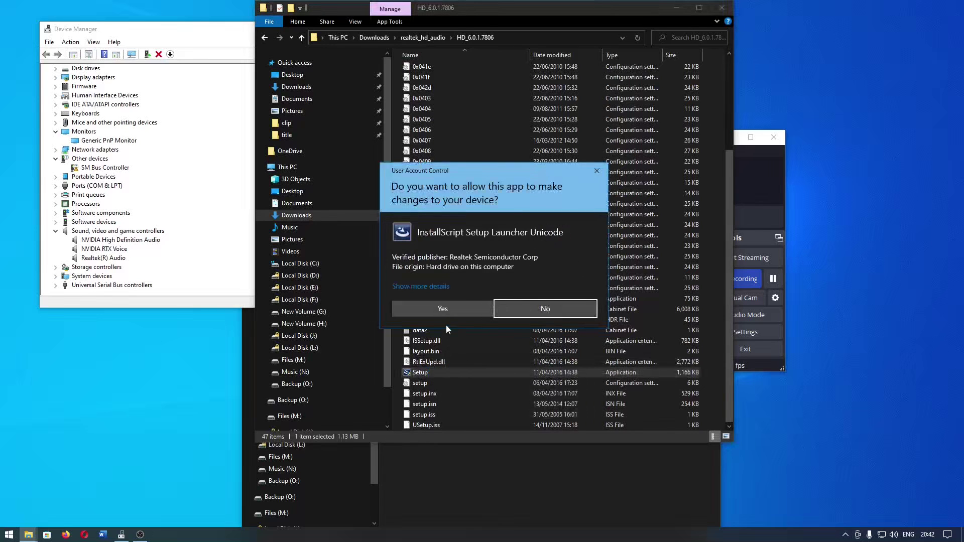
pyautogui.click(447, 308)
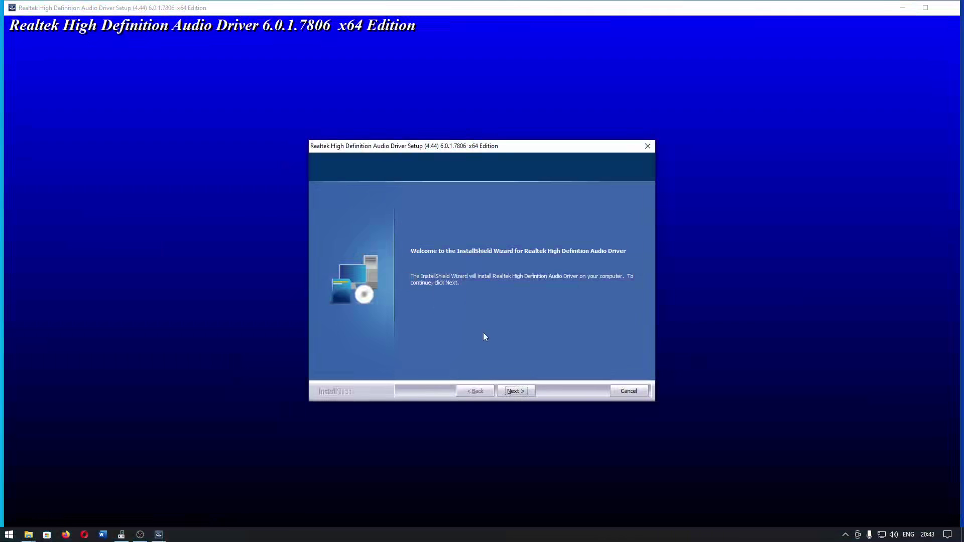
pyautogui.click(516, 391)
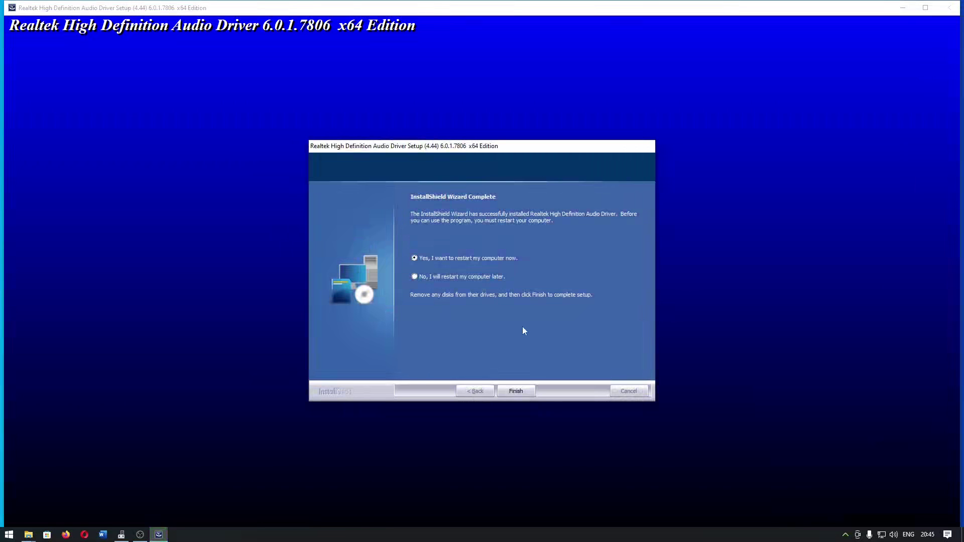
# - Check the OBS audio levels and the manufacturer and driver details of Realtek(R) Audio under Sound, video and game controllers
pyautogui.click(140, 534)
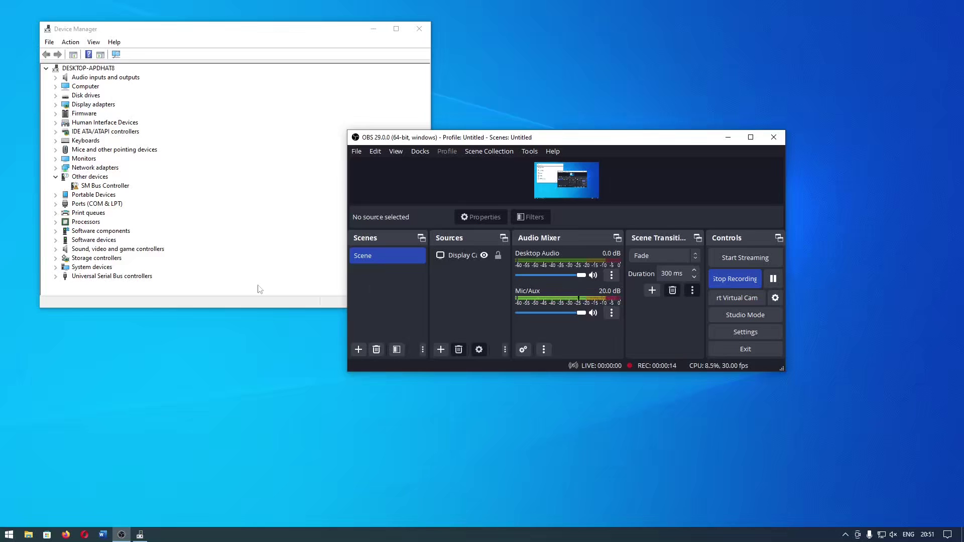
pyautogui.click(58, 254)
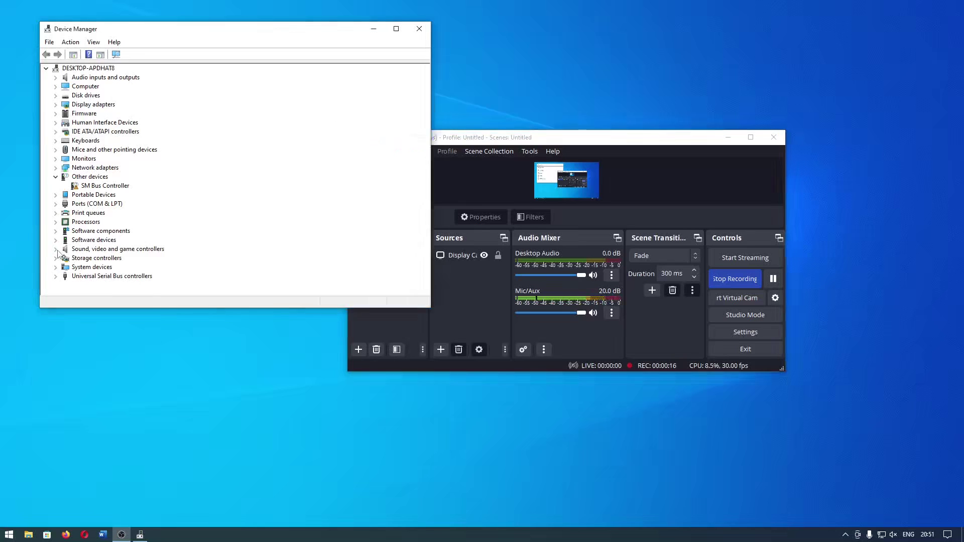
pyautogui.click(56, 250)
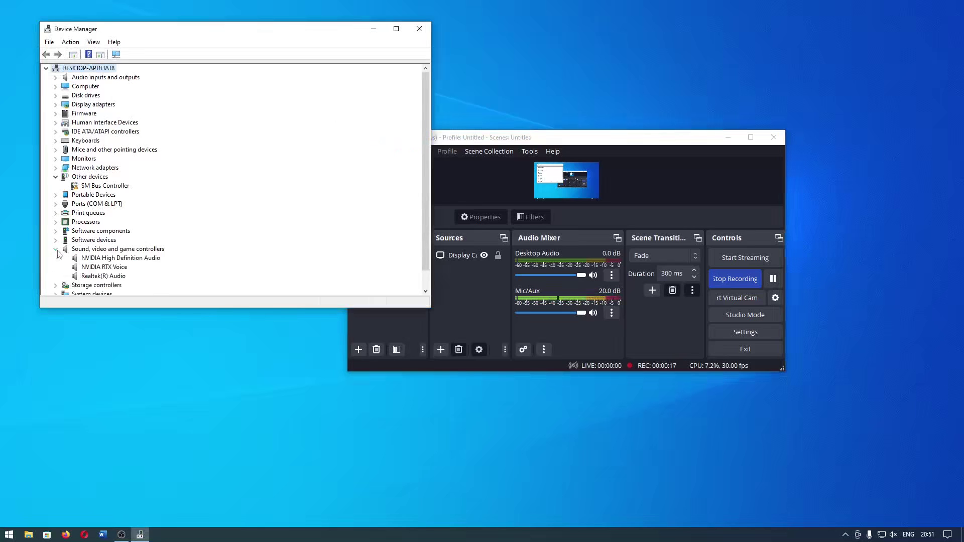
pyautogui.doubleClick(97, 277)
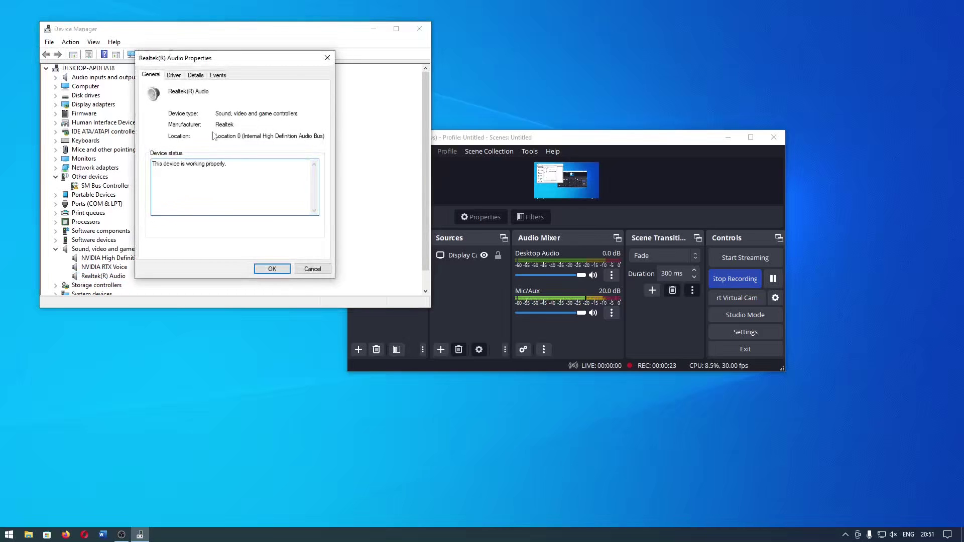
pyautogui.click(181, 77)
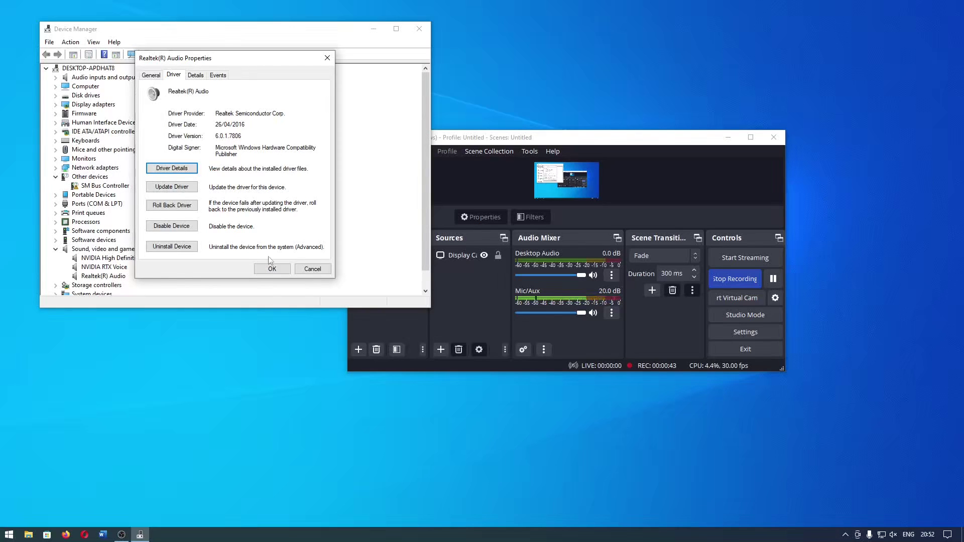
pyautogui.click(269, 269)
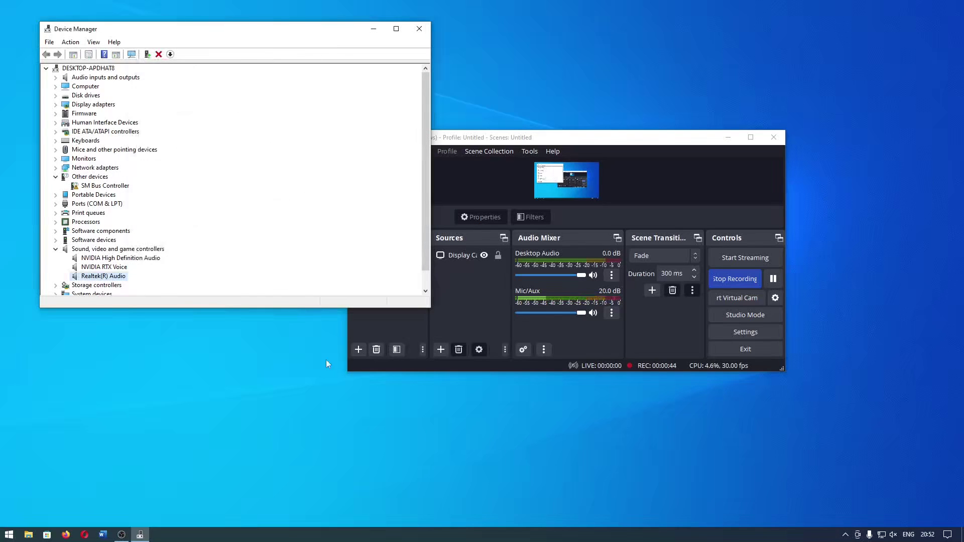
# - Look through the hidden system tray icons and launch Realtek Audio Console by searching for "console"
pyautogui.click(846, 535)
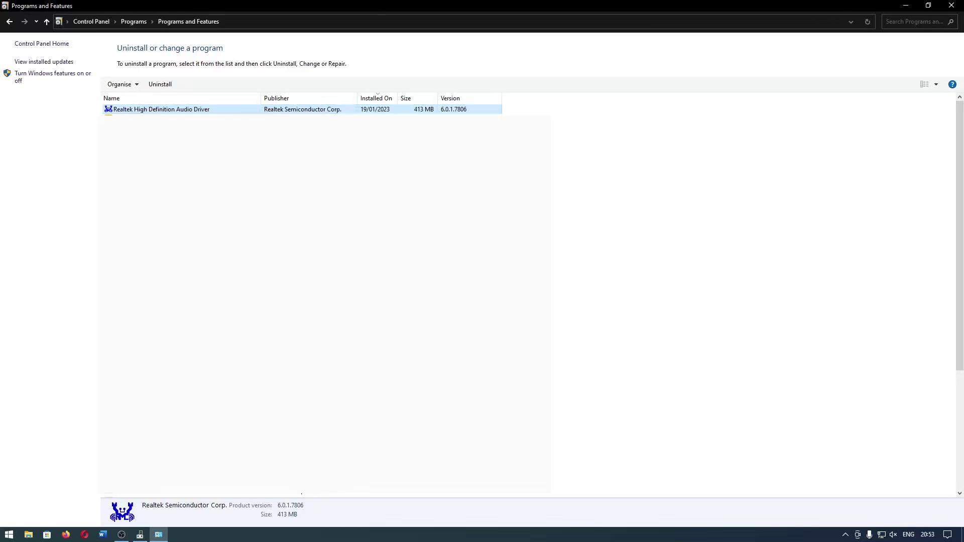
pyautogui.click(845, 535)
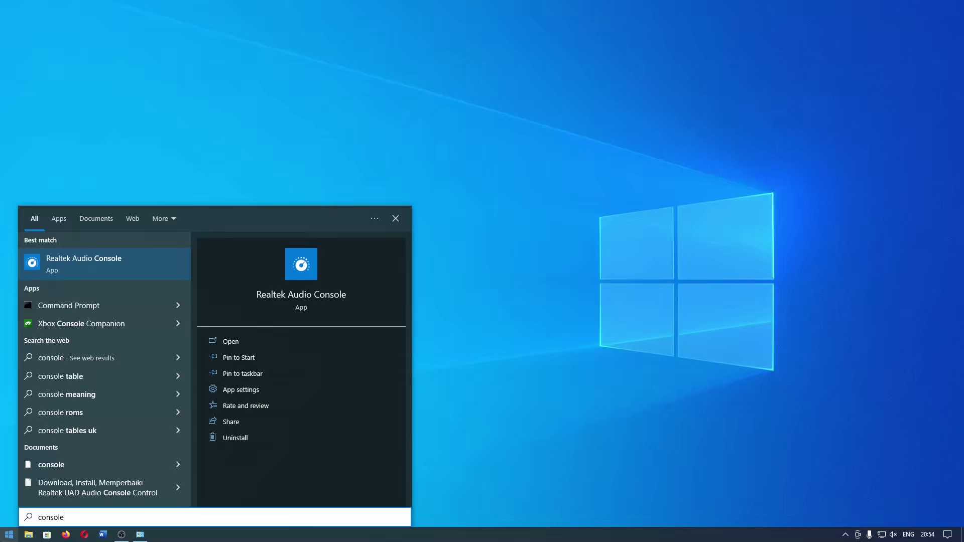
pyautogui.press('Return')
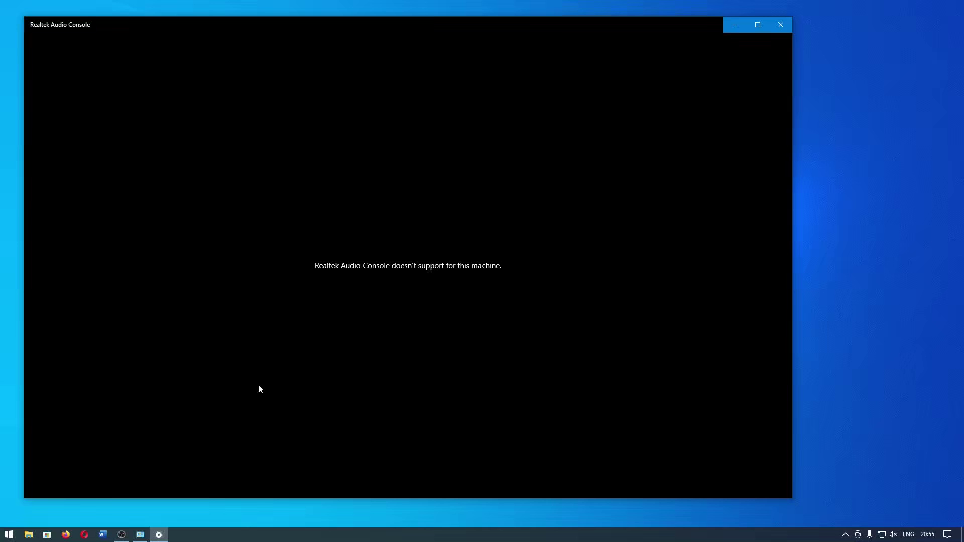
# - Switch to OBS, review the global audio devices in its audio settings, and close the settings without changes
pyautogui.click(121, 535)
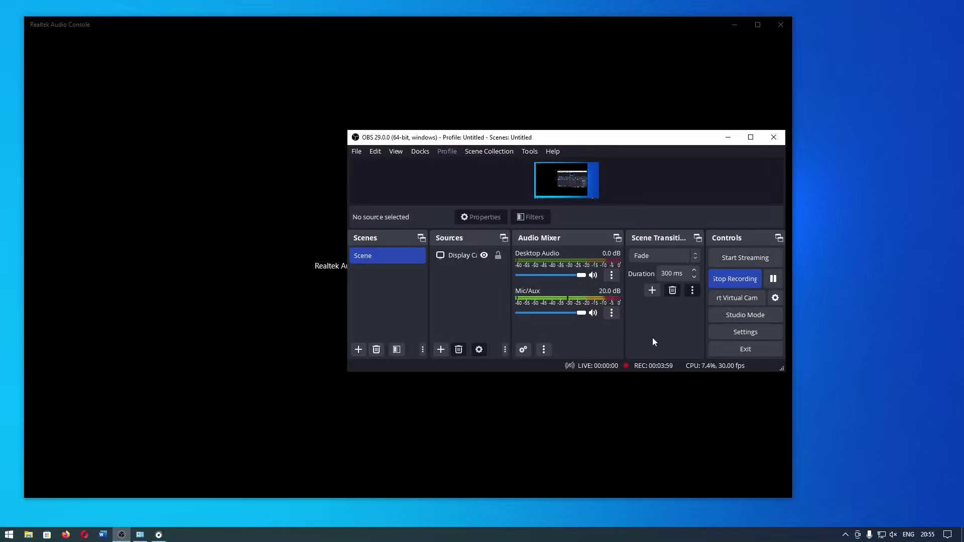
pyautogui.click(745, 332)
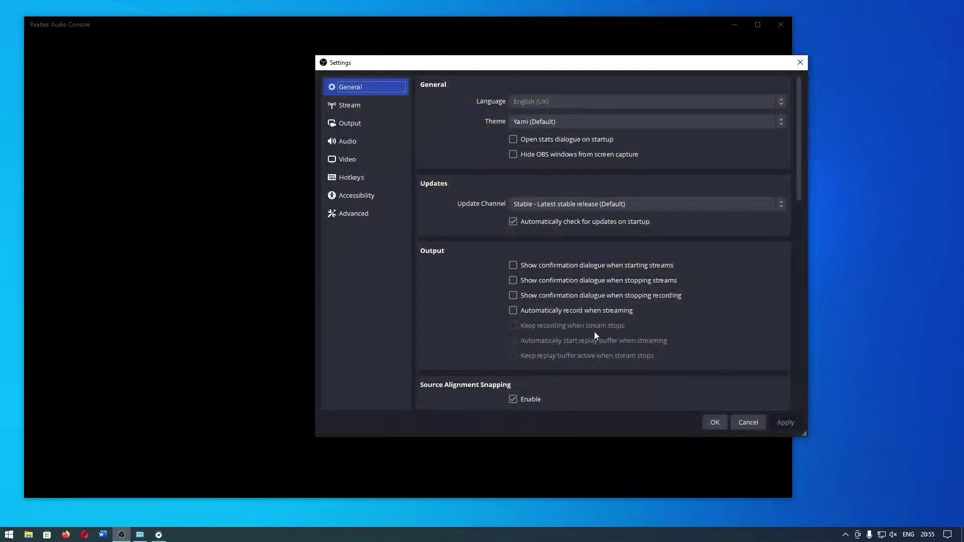
pyautogui.click(347, 141)
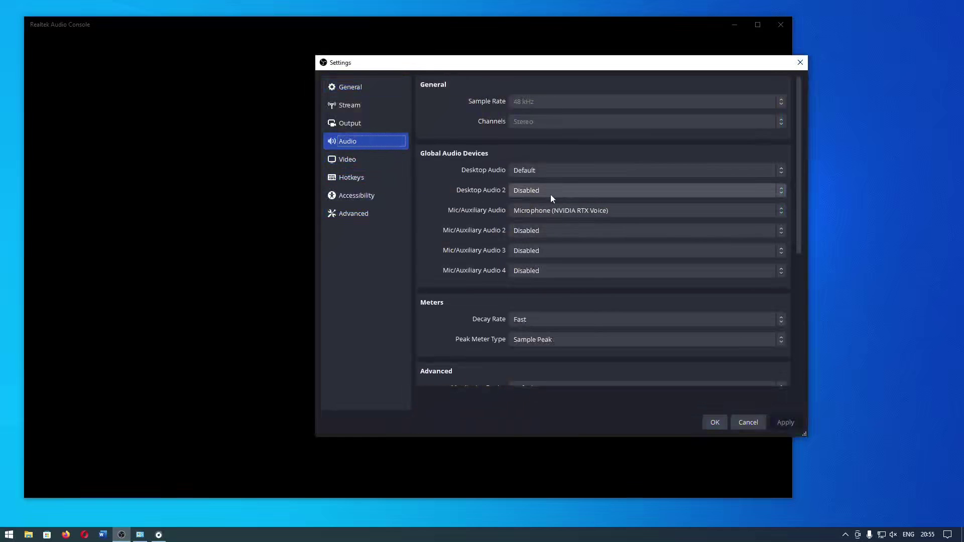
pyautogui.press('Escape')
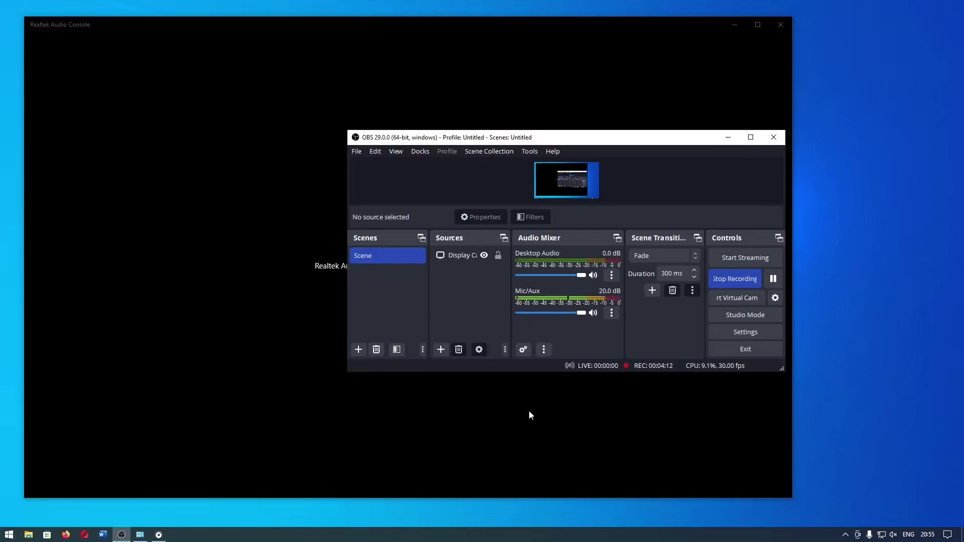